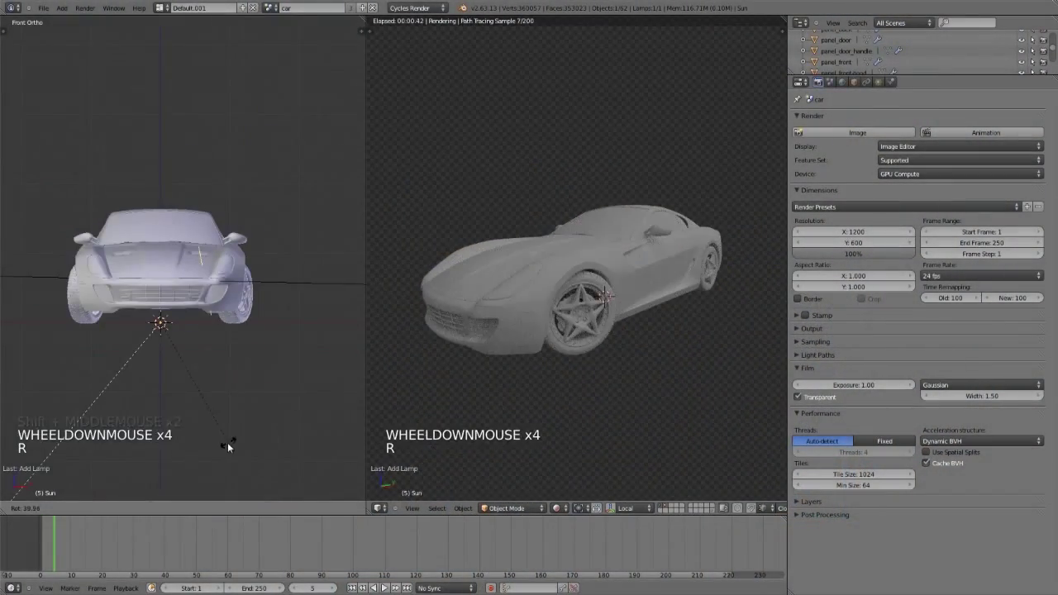
Re-angle the sun lamp over the car, checking it from the top view.
{"action": "left_click", "coordinate": [227, 442]}
{"action": "key", "text": "KP_7"}
{"action": "middle_click_drag", "start_coordinate": [228, 442], "coordinate": [293, 305], "text": "shift"}
{"action": "key", "text": "r"}
{"action": "left_click", "coordinate": [51, 292]}
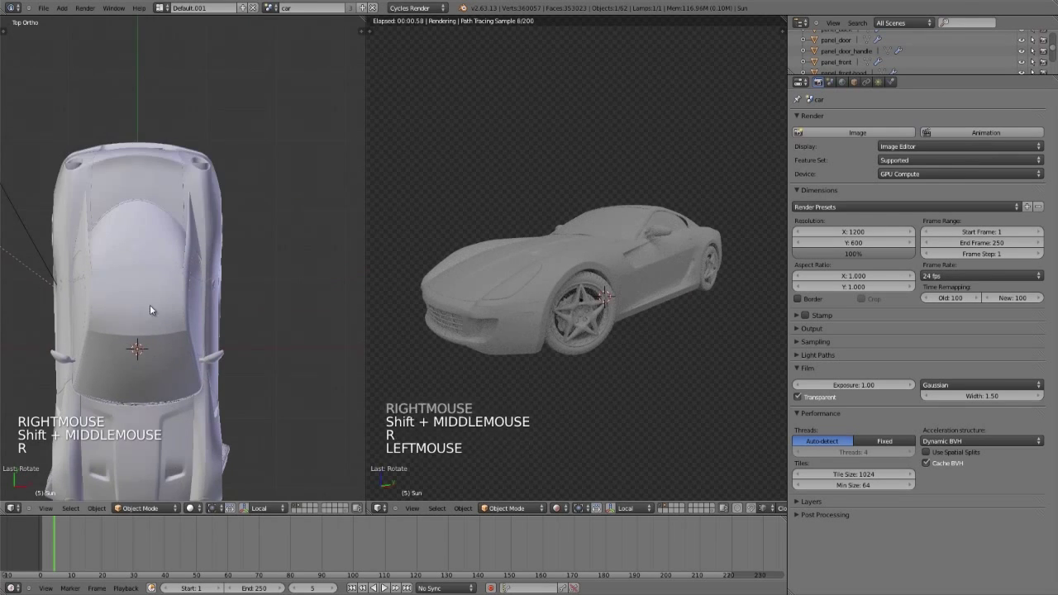
Add a plane scaled into a wide floor under the car, viewed from the front.
{"action": "middle_click_drag", "start_coordinate": [154, 307], "coordinate": [136, 207], "text": "shift"}
{"action": "scroll", "coordinate": [136, 206], "scroll_direction": "down", "scroll_amount": 2}
{"action": "key", "text": "shift+a"}
{"action": "left_click", "coordinate": [207, 207]}
{"action": "key", "text": "s"}
{"action": "scroll", "coordinate": [121, 349], "scroll_direction": "up", "scroll_amount": 1}
{"action": "key", "text": "KP_1"}
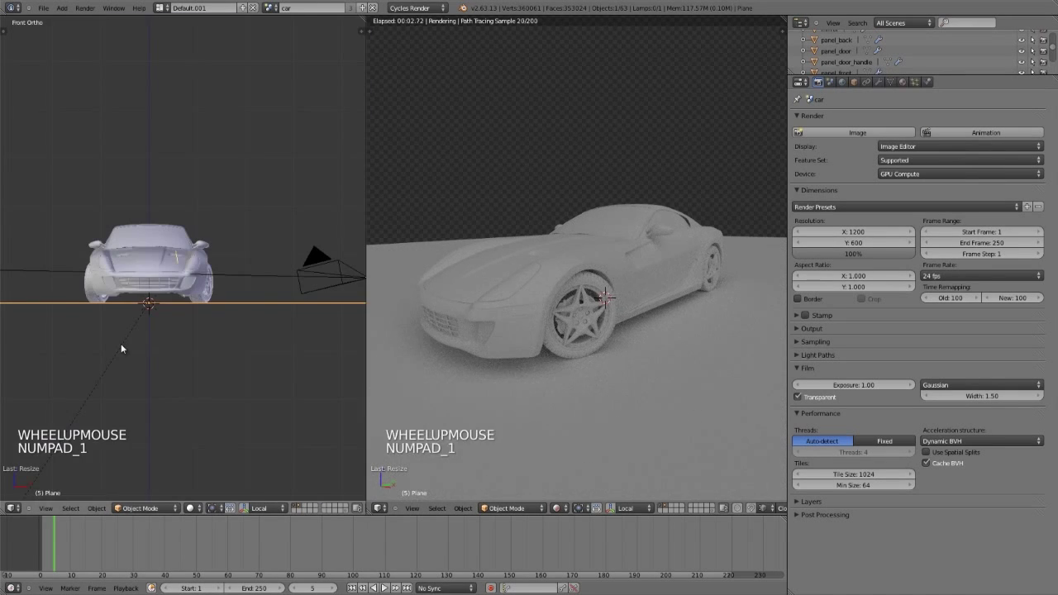
{"action": "left_click", "coordinate": [998, 342]}
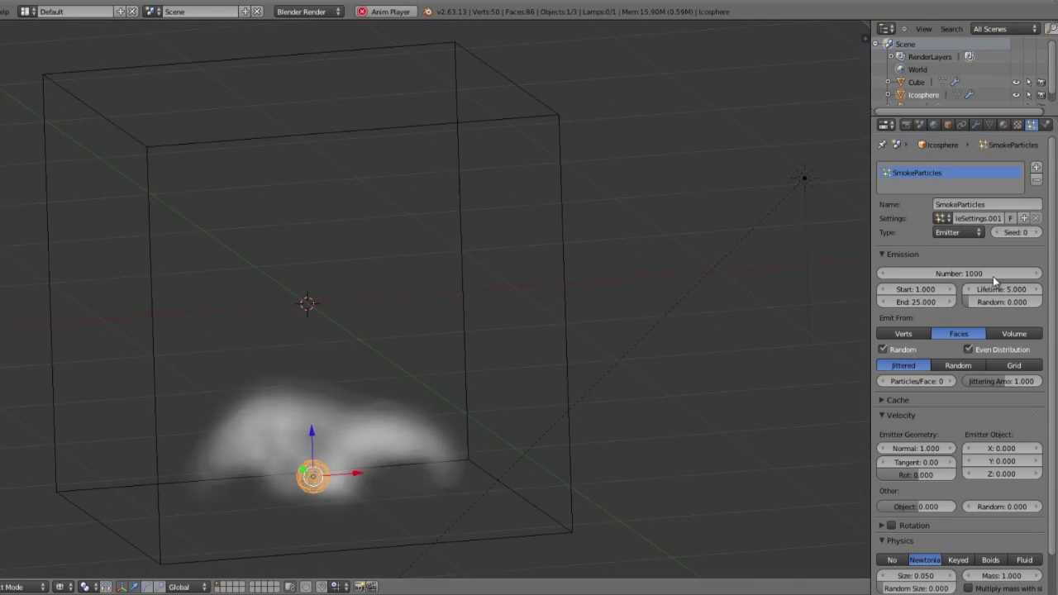
Give the emitter 5000 particles and normal velocity 10, then show Smoke Domain physics.
{"action": "left_click", "coordinate": [994, 278]}
{"action": "type", "text": "5000"}
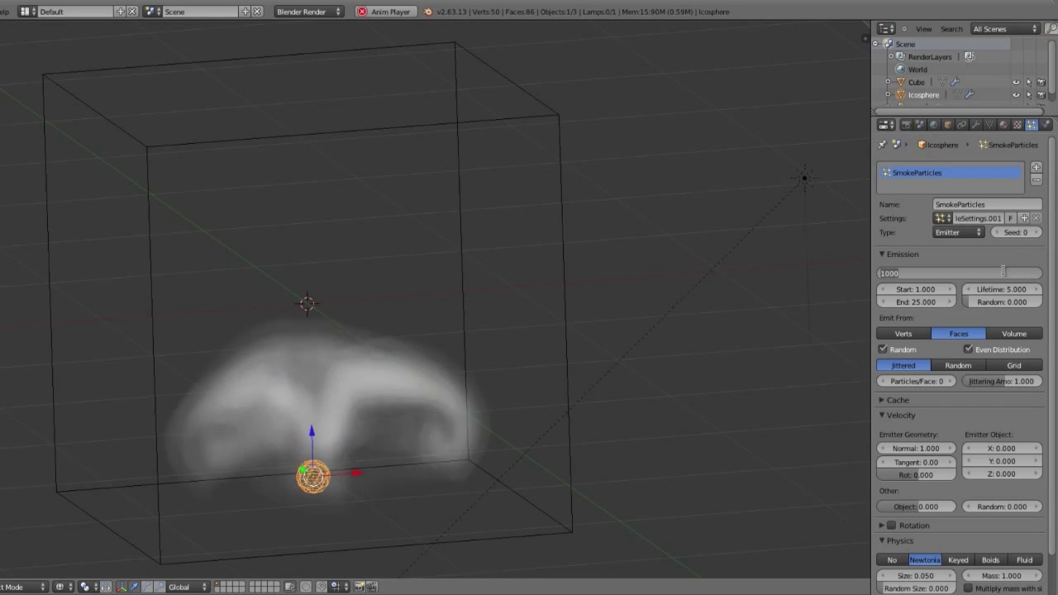
{"action": "key", "text": "Return"}
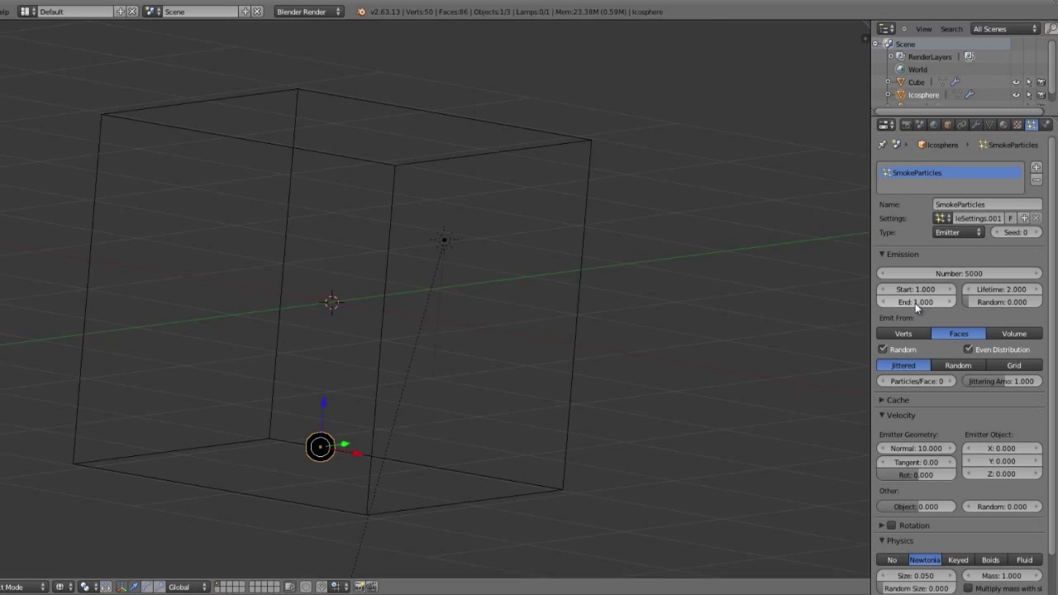
{"action": "left_click", "coordinate": [919, 448]}
{"action": "mouse_move", "coordinate": [619, 410]}
{"action": "middle_mouse_down"}
{"action": "mouse_move", "coordinate": [558, 416]}
{"action": "mouse_move", "coordinate": [532, 359]}
{"action": "mouse_move", "coordinate": [479, 369]}
{"action": "middle_mouse_up"}
{"action": "left_click", "coordinate": [1046, 124]}
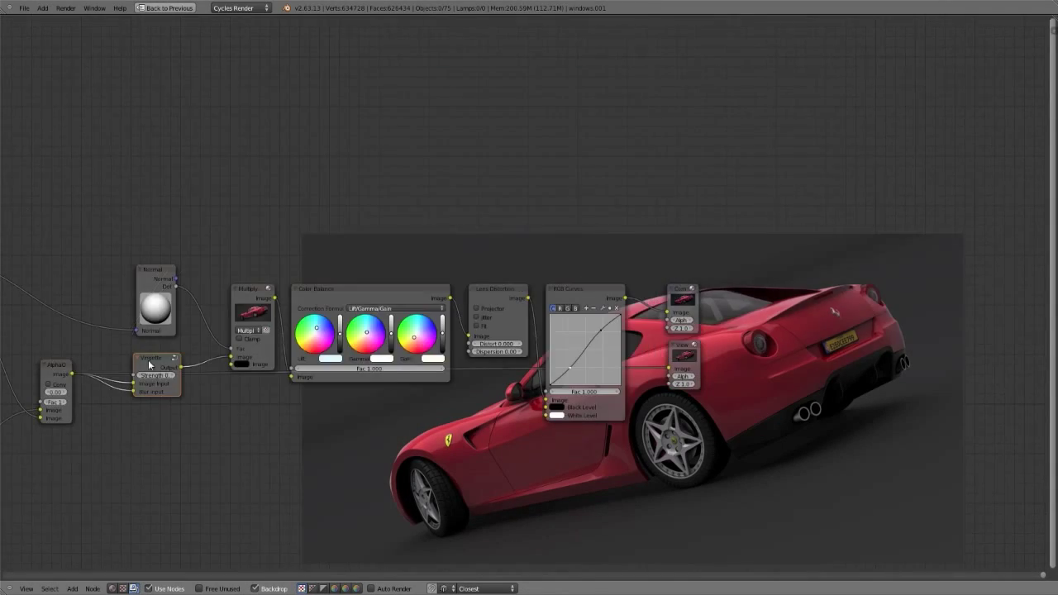
{"action": "key", "text": "Tab"}
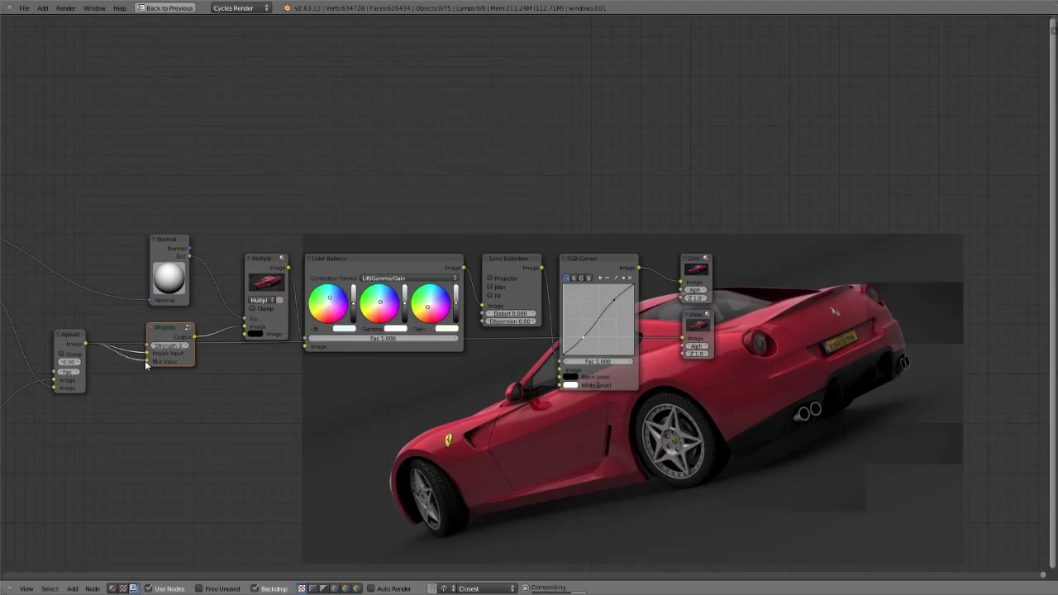
{"action": "scroll", "coordinate": [195, 274], "scroll_direction": "down", "scroll_amount": 2}
{"action": "middle_click_drag", "start_coordinate": [455, 210], "coordinate": [616, 147]}
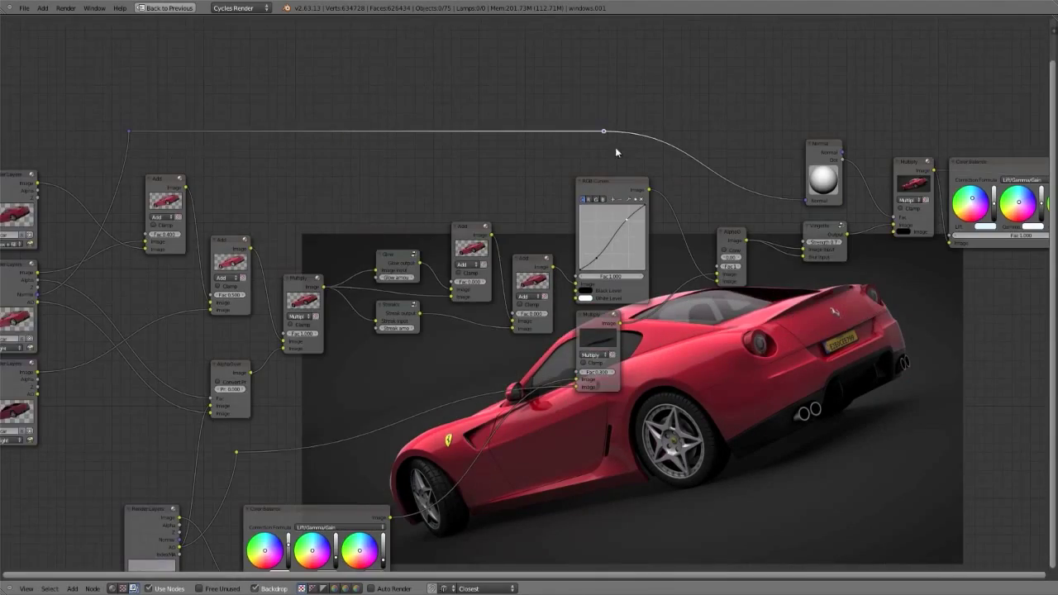